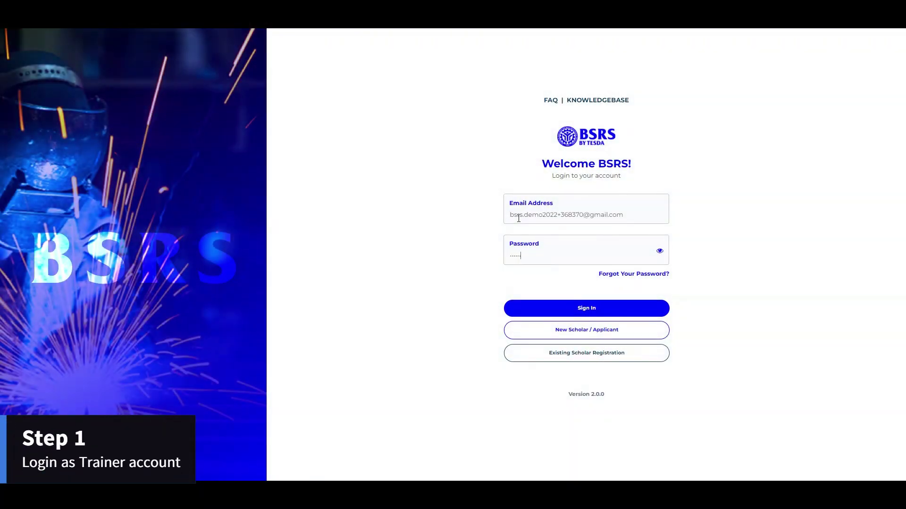
- Log into the trainer account with email, password and the emailed one-time PIN
left_click(584, 312)
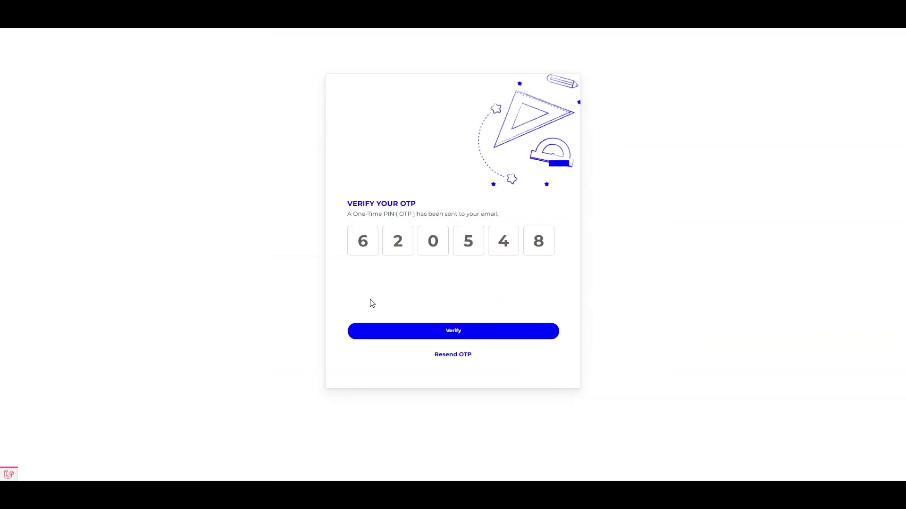
left_click(453, 332)
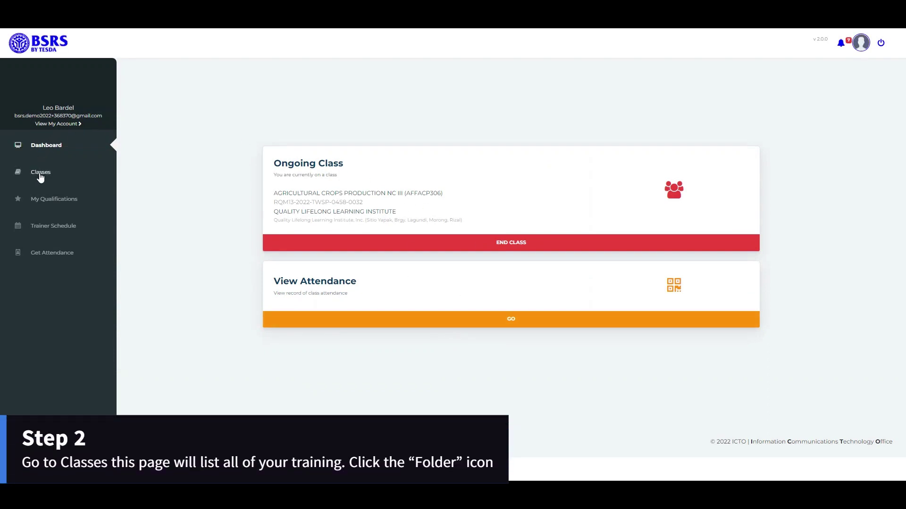
- Open the Agricultural Crops Production NC III class from the Classes list to see its scholars
left_click(41, 173)
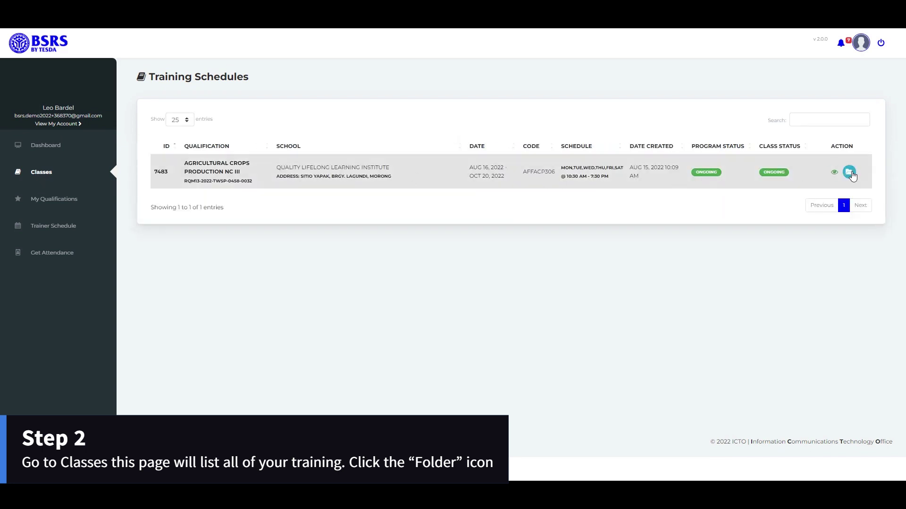
left_click(849, 173)
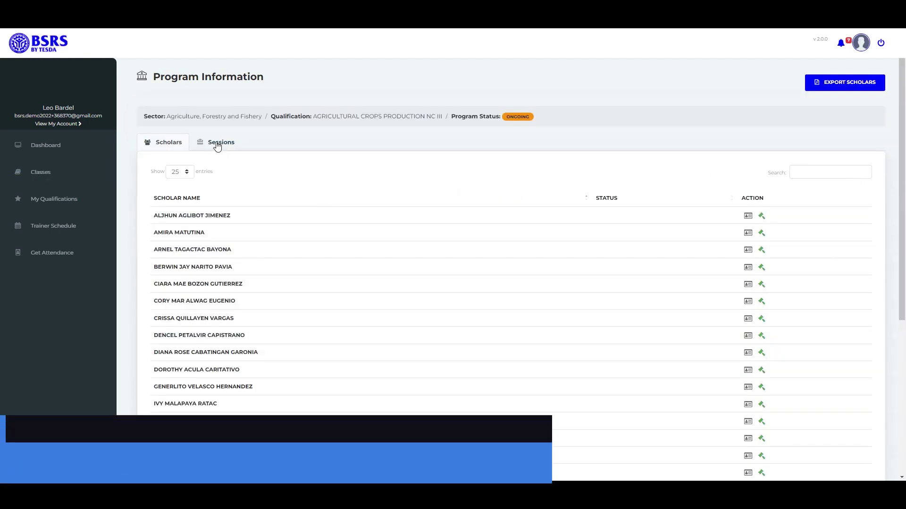
- View attendance for the ongoing December 29, 2022 session under the class's Sessions
left_click(216, 142)
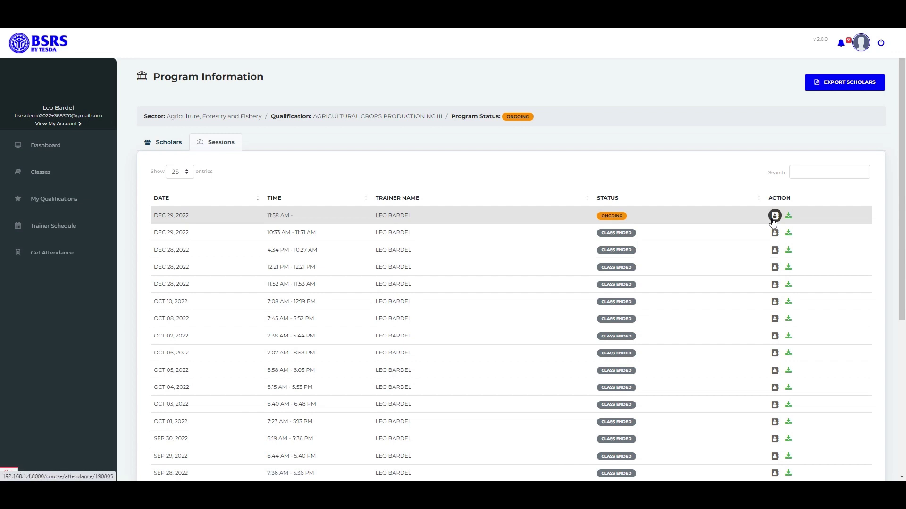
left_click(774, 216)
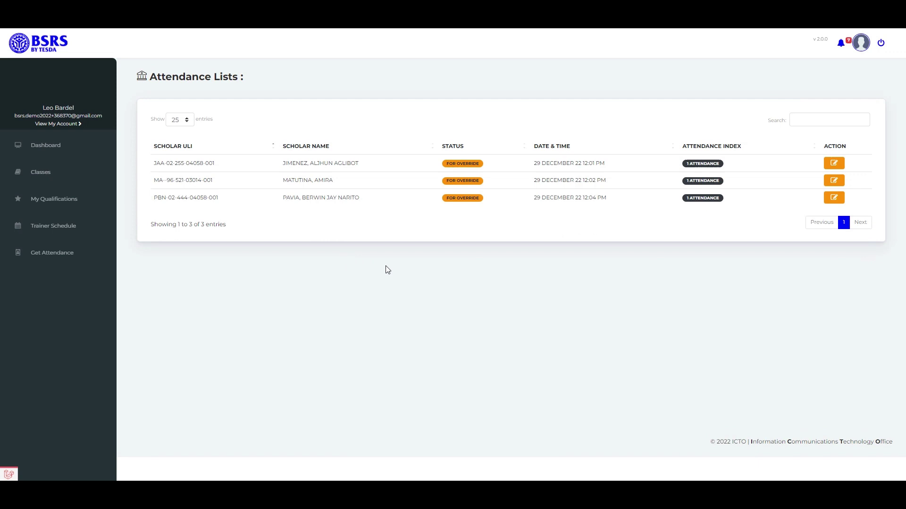
- Go back to the Dashboard from the sidebar
left_click(46, 146)
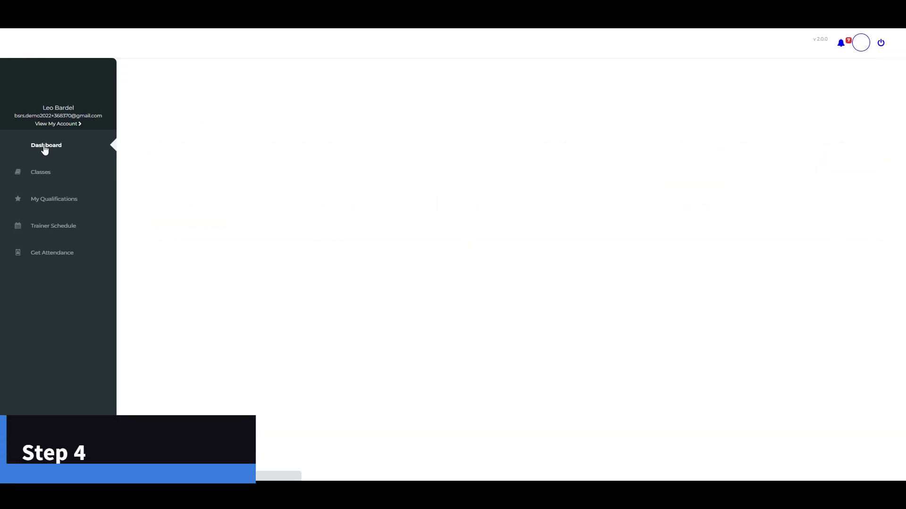